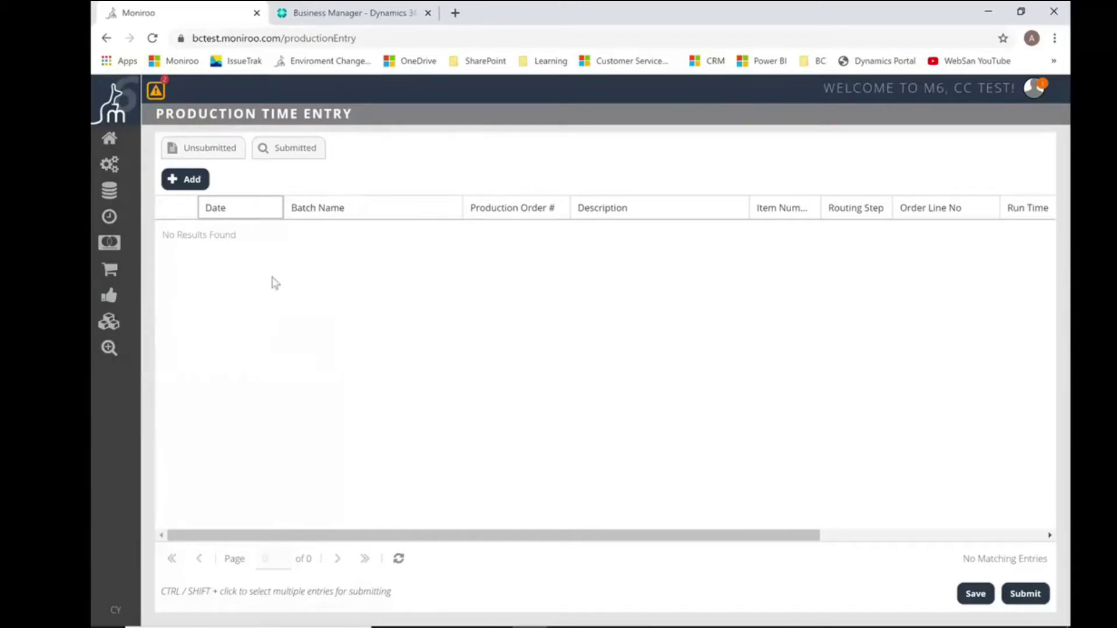
- Add a new entry line dated 2021-01-18 and review the Batch Name column options
click(192, 180)
click(274, 232)
click(272, 233)
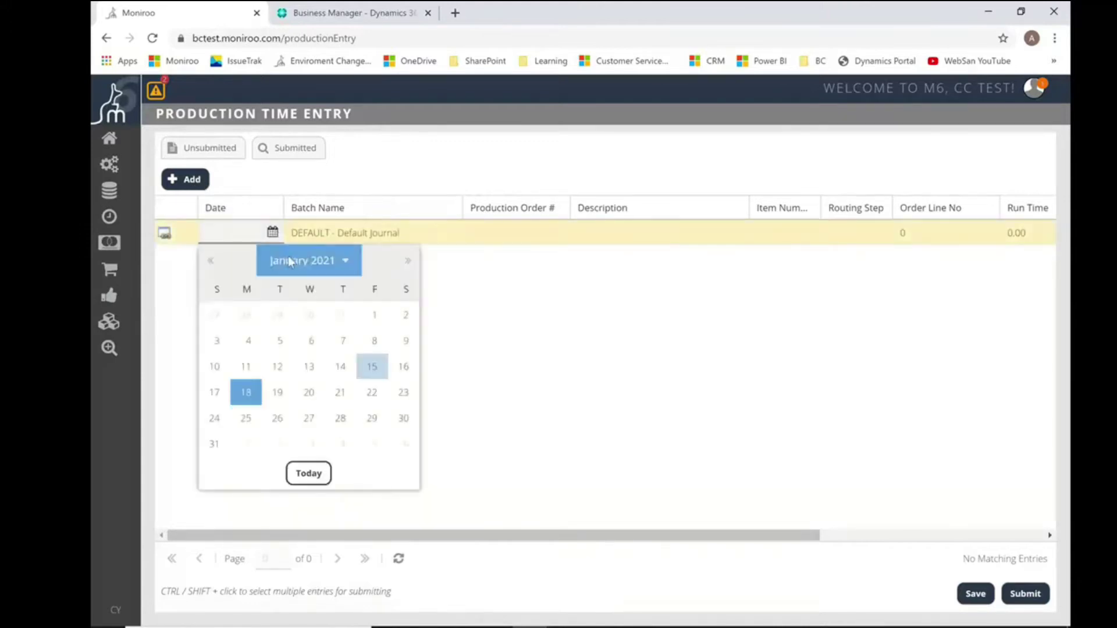
click(309, 474)
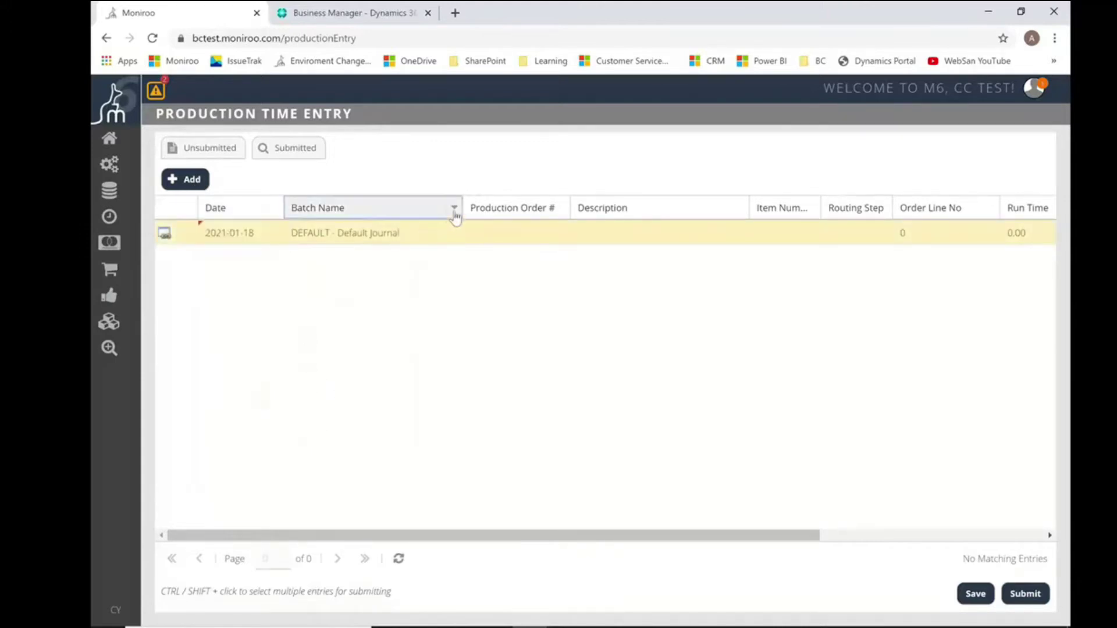
click(454, 210)
mouse_move(491, 281)
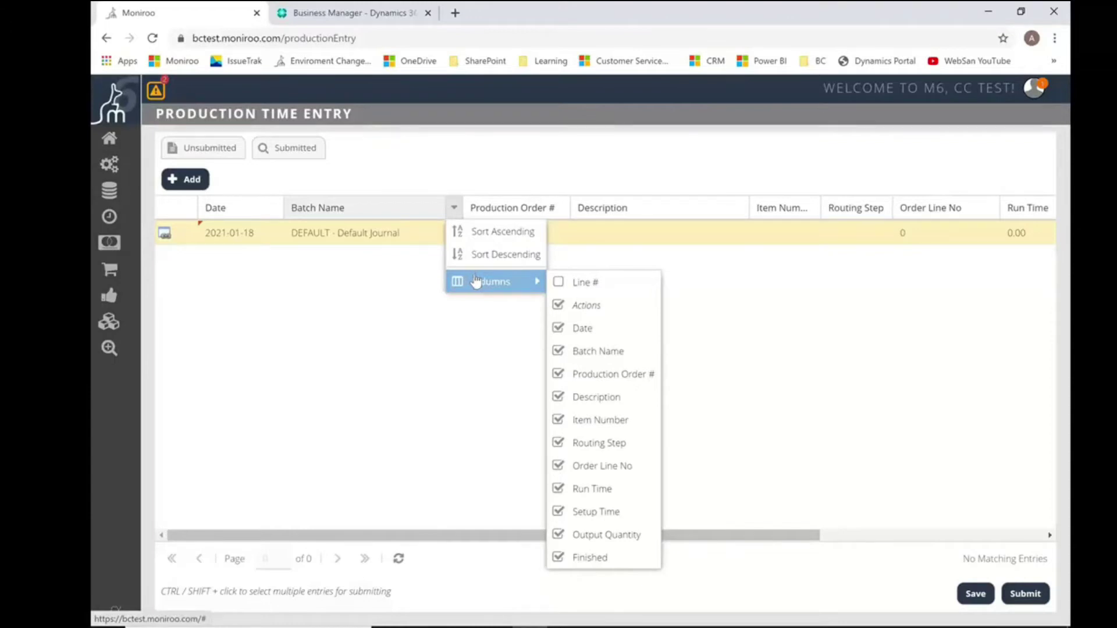
click(376, 295)
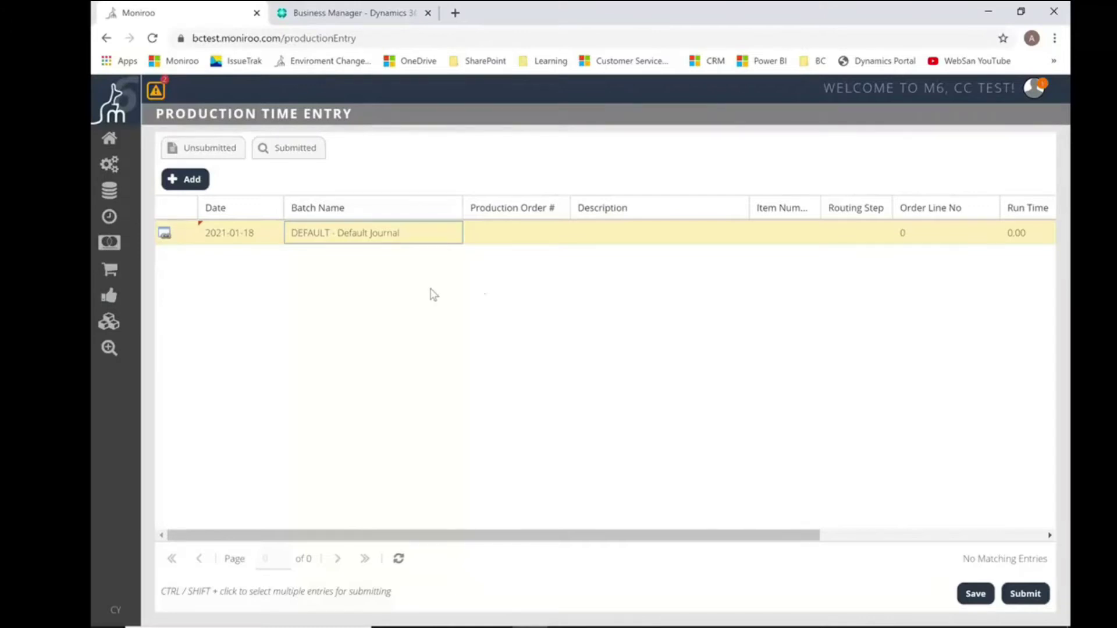
- Set the production order to RR00001 - Sample Order
click(551, 237)
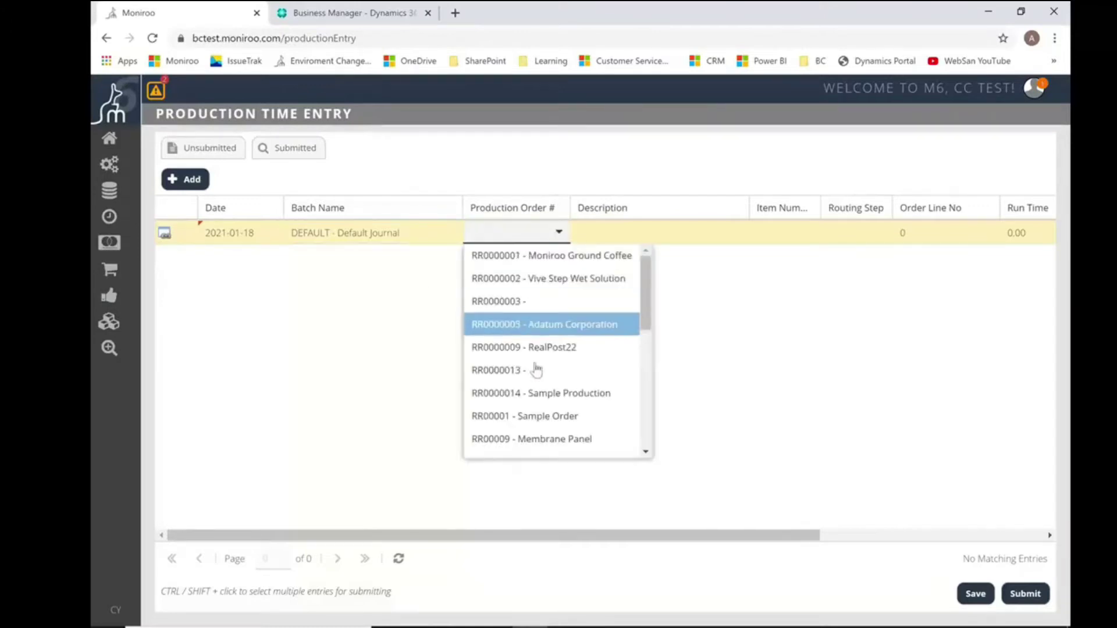
click(536, 423)
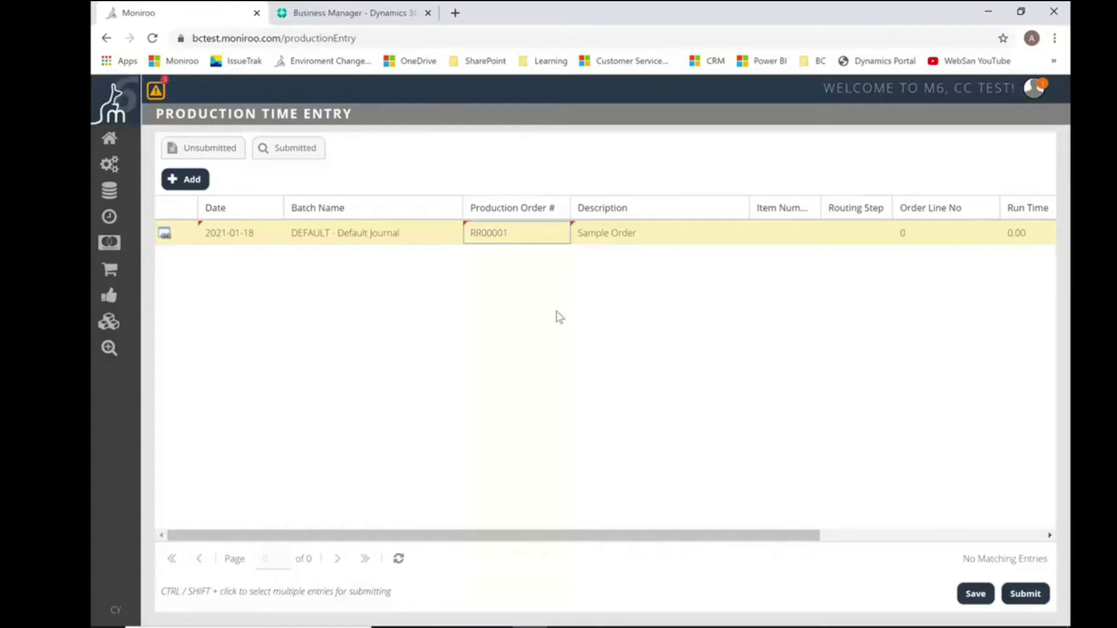
- Set item number 1003 and routing step 20 - Buffing on the entry
click(797, 236)
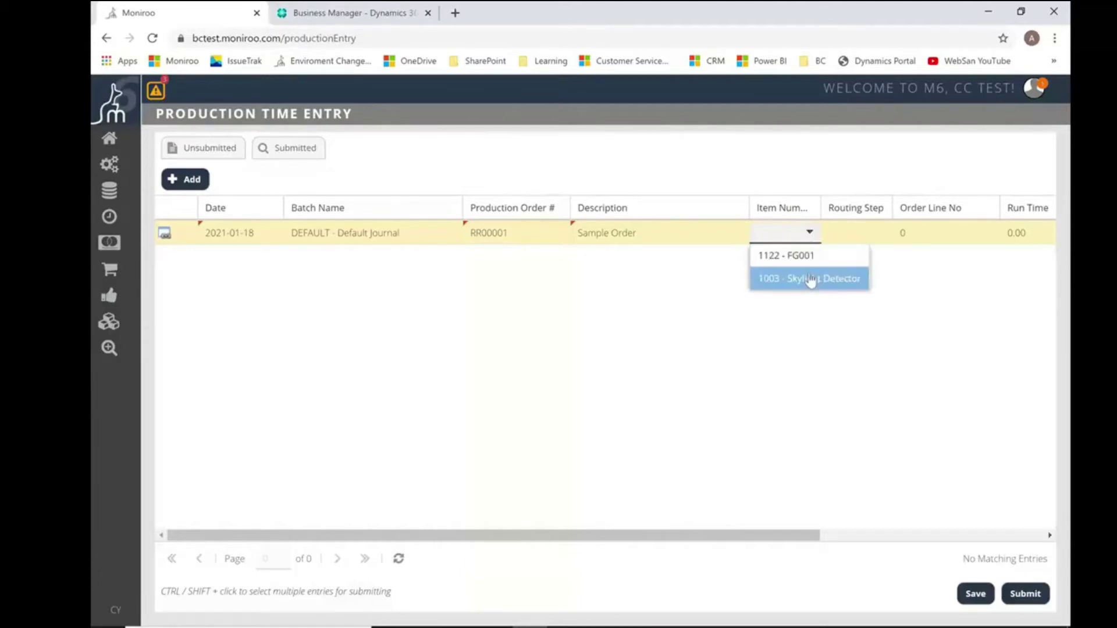
click(811, 277)
click(845, 236)
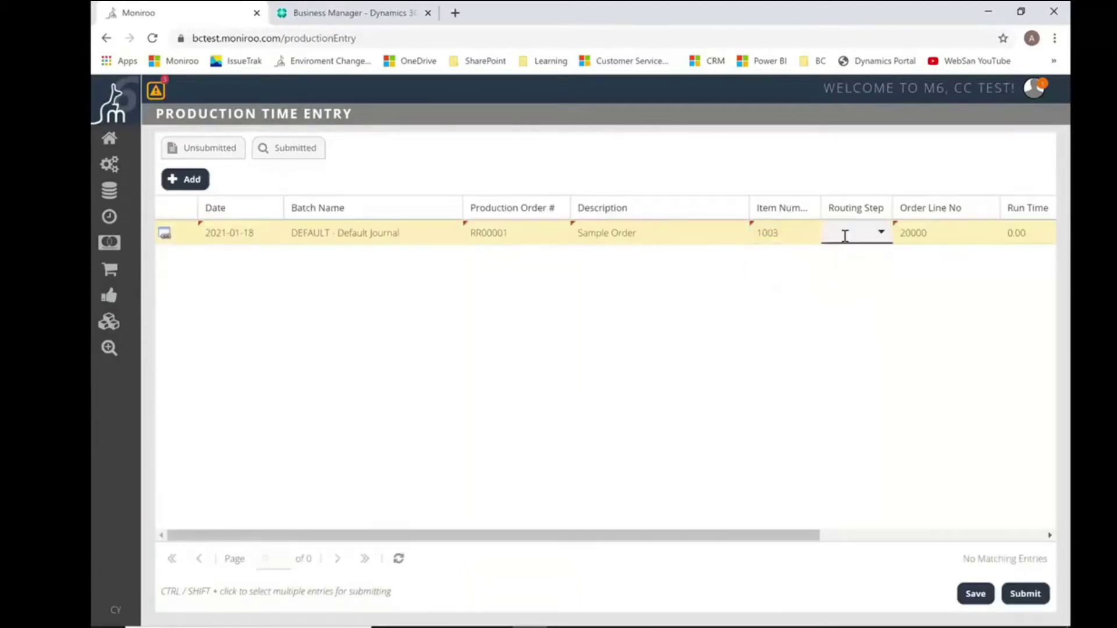
text(20 - Buff)
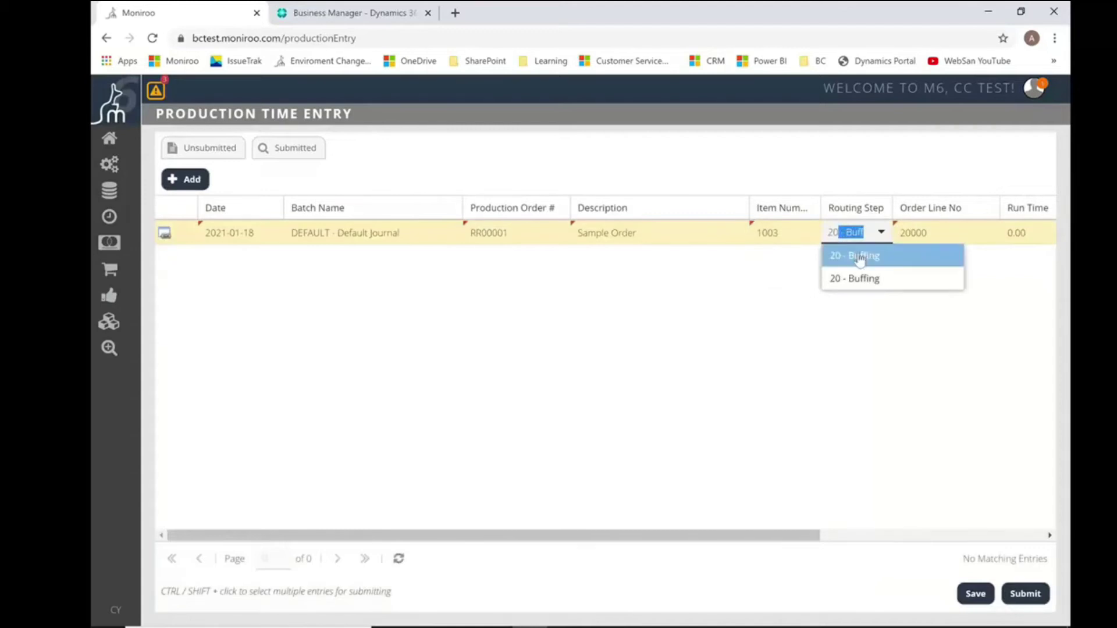
click(860, 261)
key(Tab)
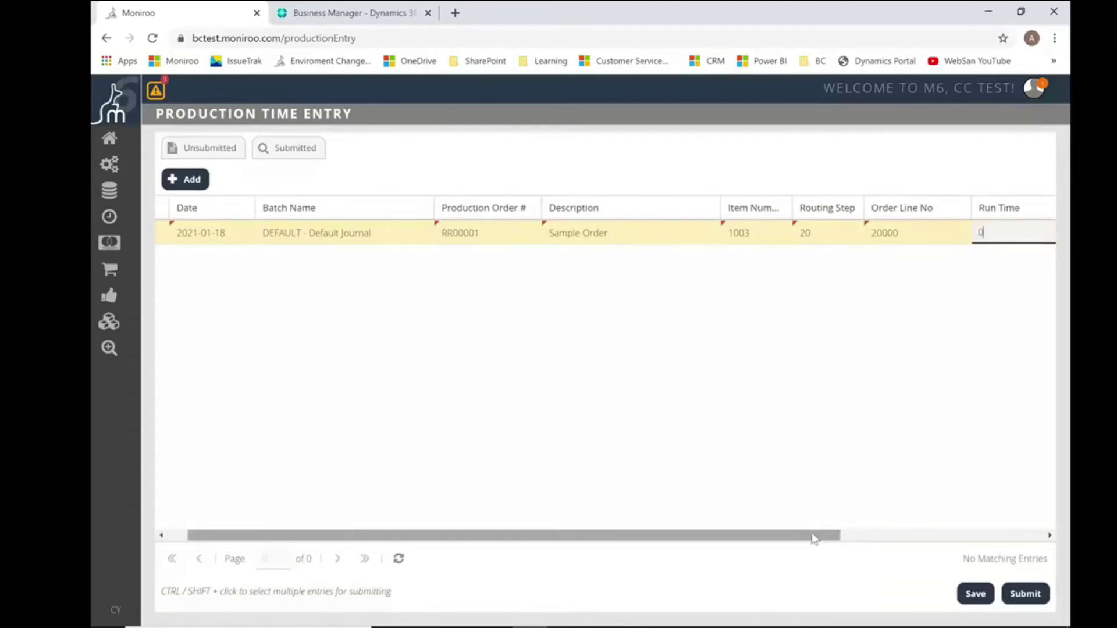
drag(812, 539, 1011, 538)
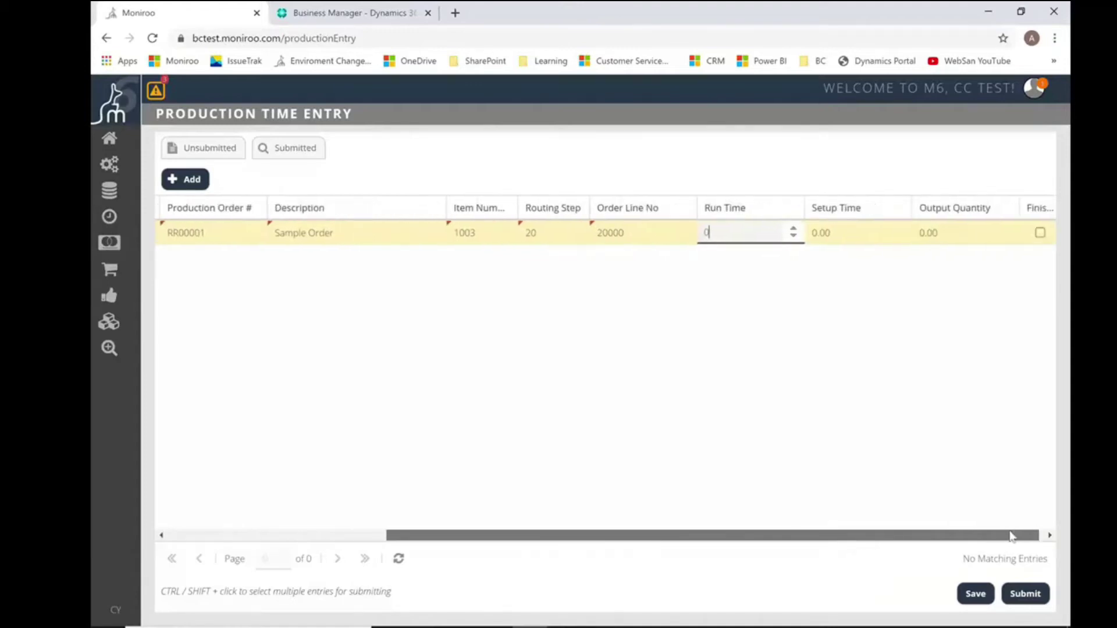
- Enter run time 4.50, output quantity 4, mark the entry Finished and save the lines
click(792, 229)
click(792, 230)
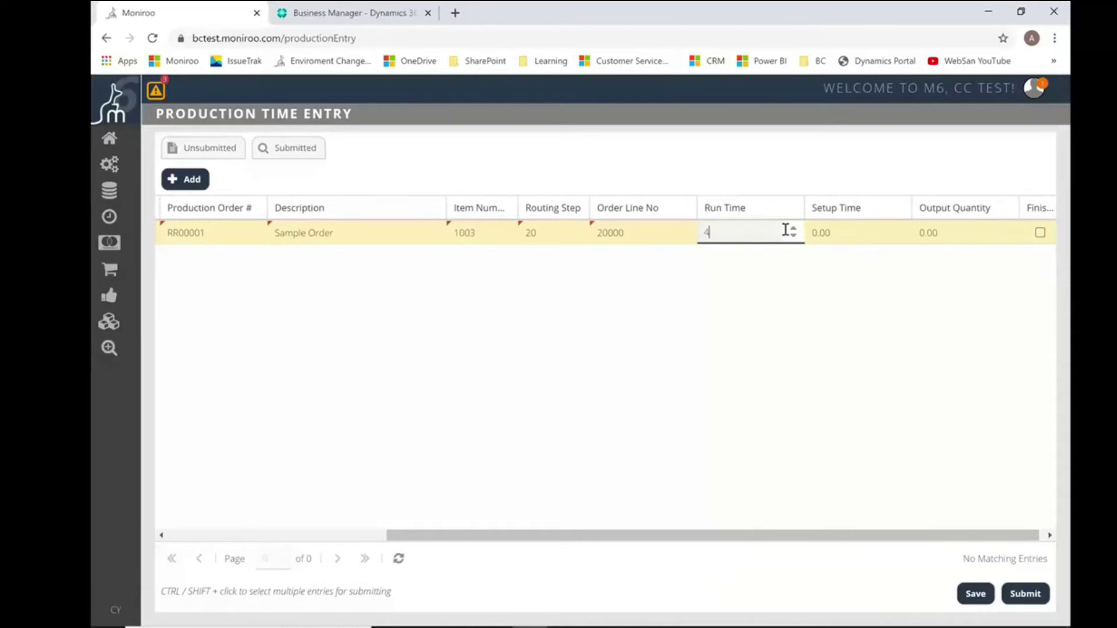
text(.5)
drag(735, 536, 792, 541)
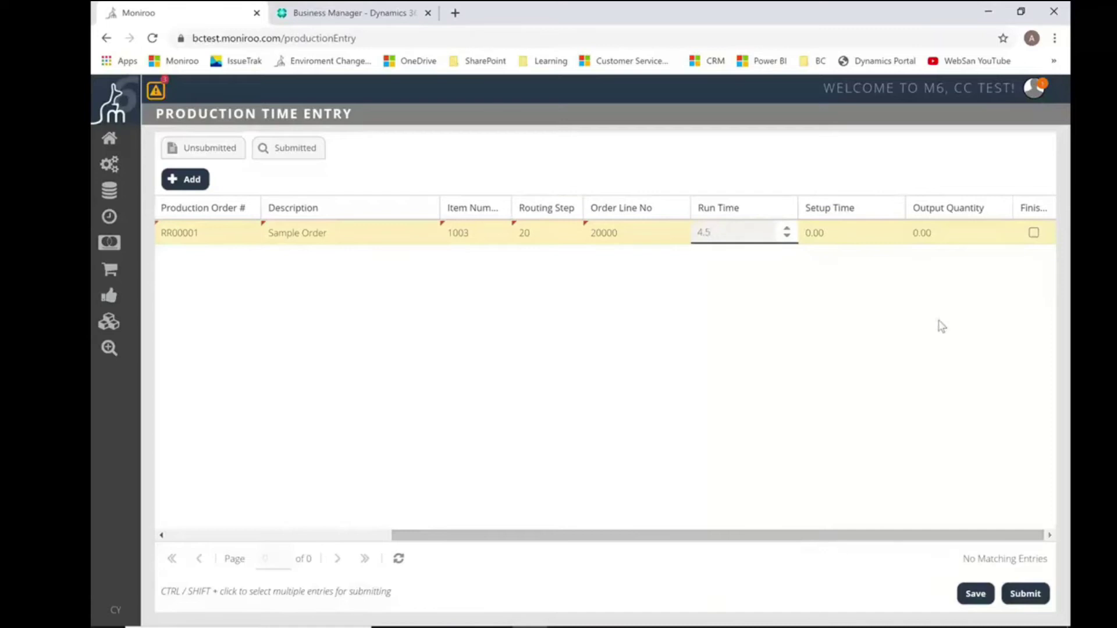
click(953, 238)
text(4)
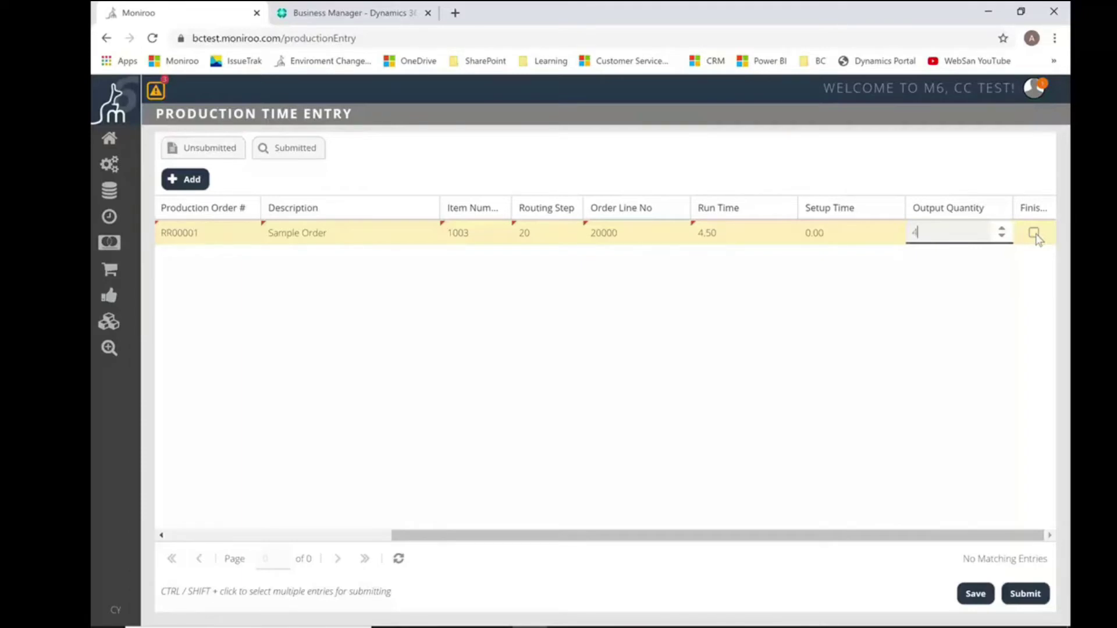
click(1035, 233)
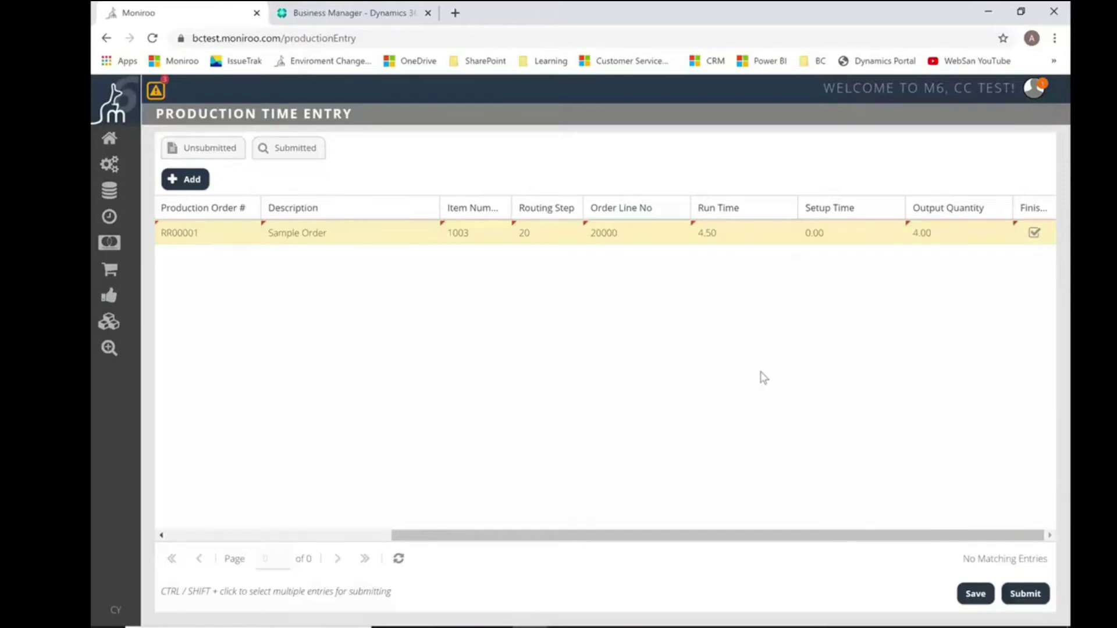
click(977, 594)
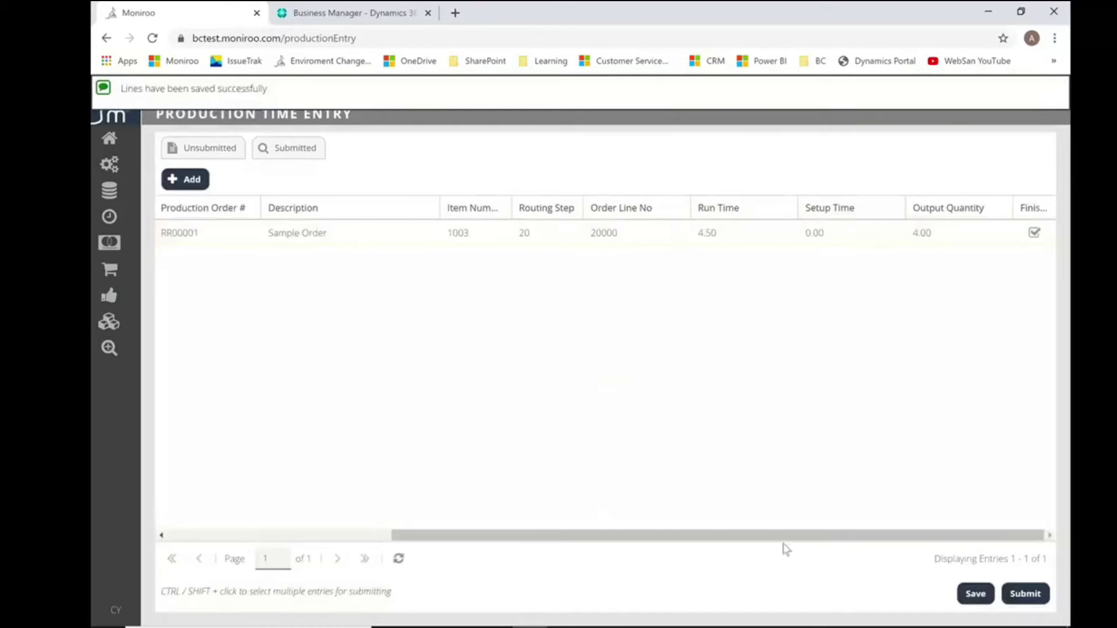
drag(738, 535, 395, 536)
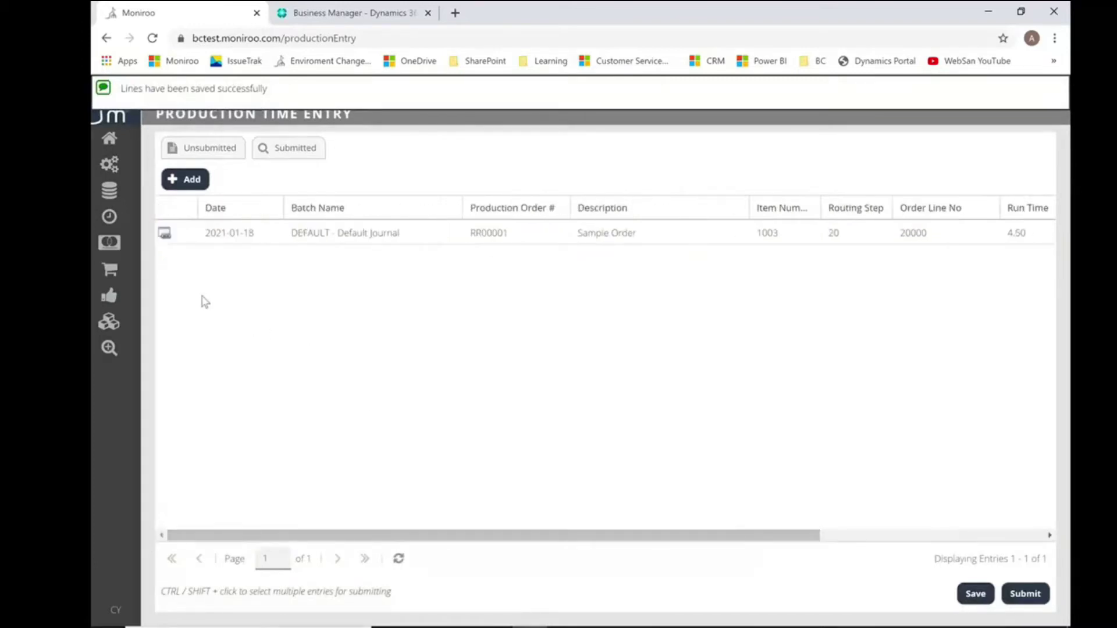
- In the entry's Additional Details, set Department Code to 30 - DVD and confirm
click(166, 236)
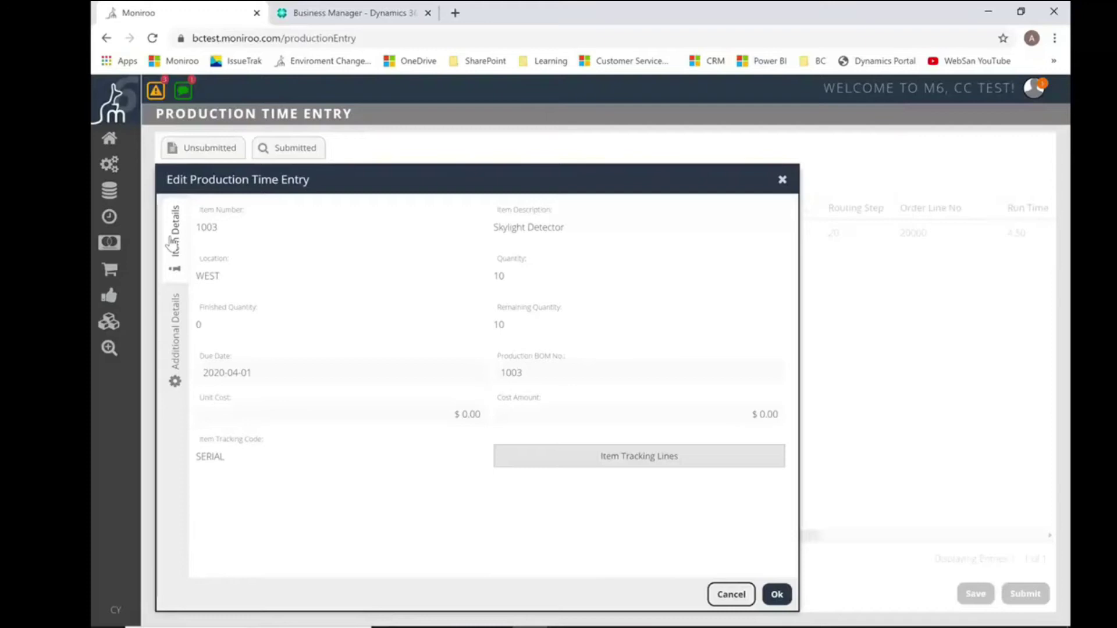
click(177, 315)
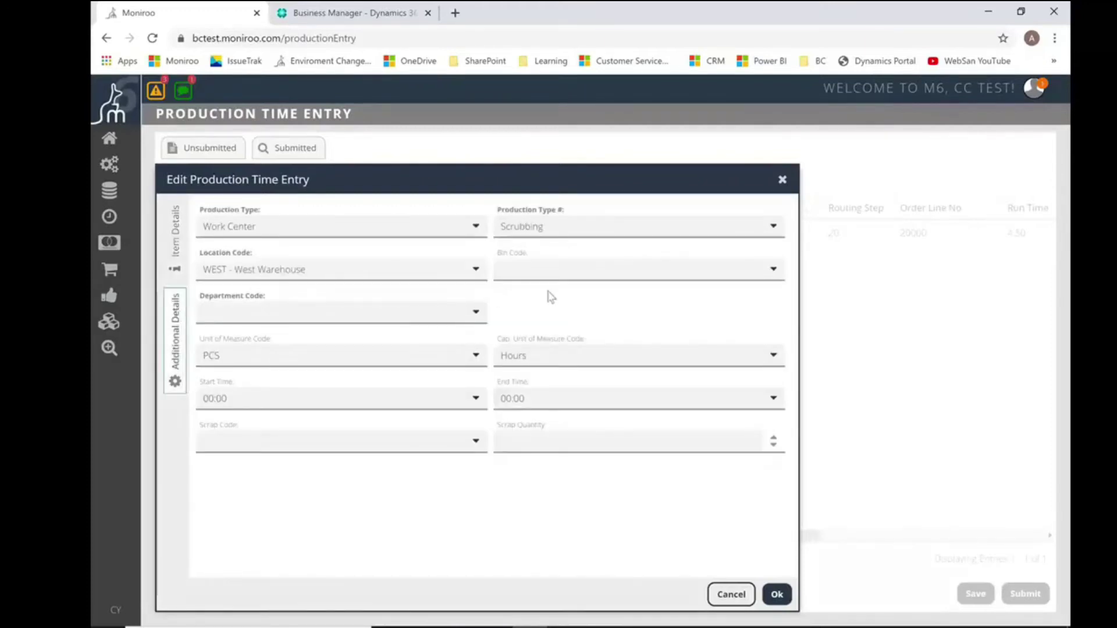
click(777, 271)
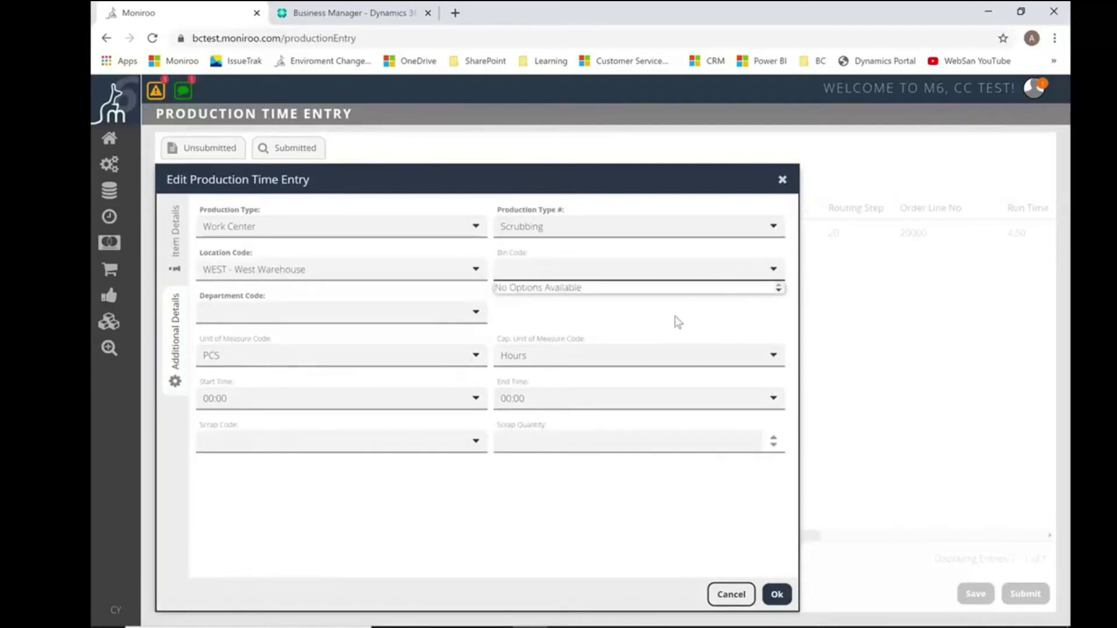
click(484, 318)
click(350, 358)
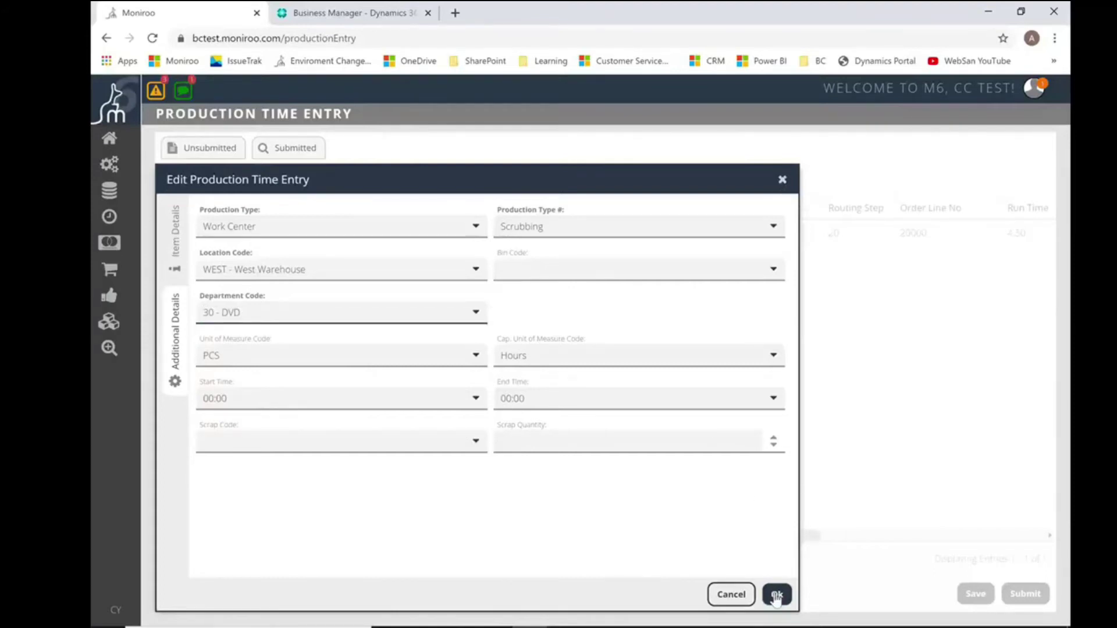
click(776, 596)
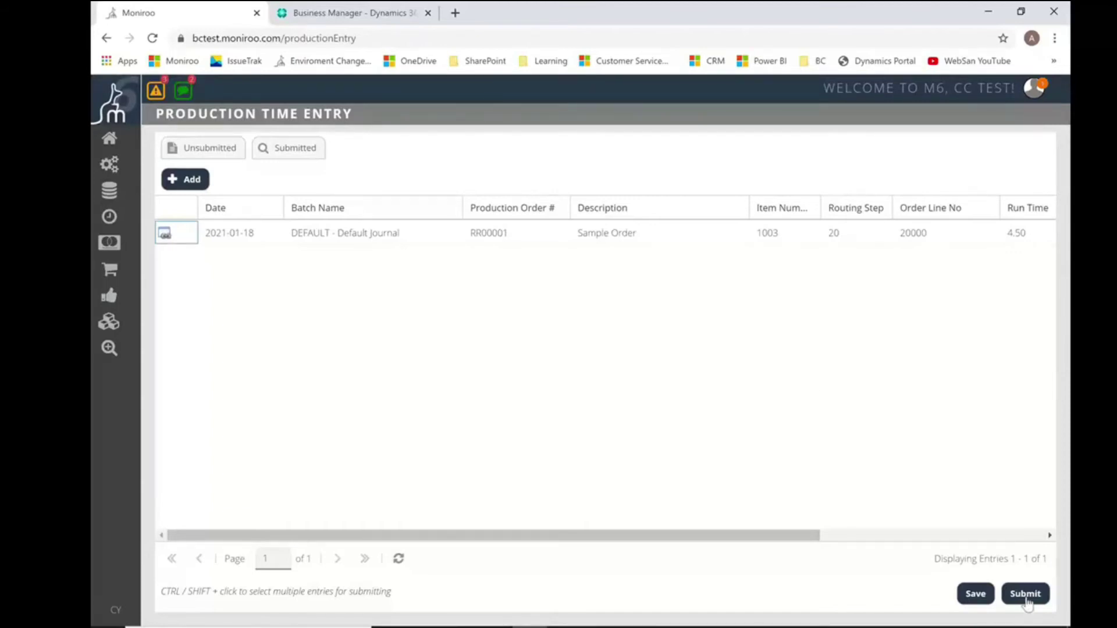
- Add a stray blank line and delete it, leaving only the RR00001 entry
click(191, 179)
click(300, 254)
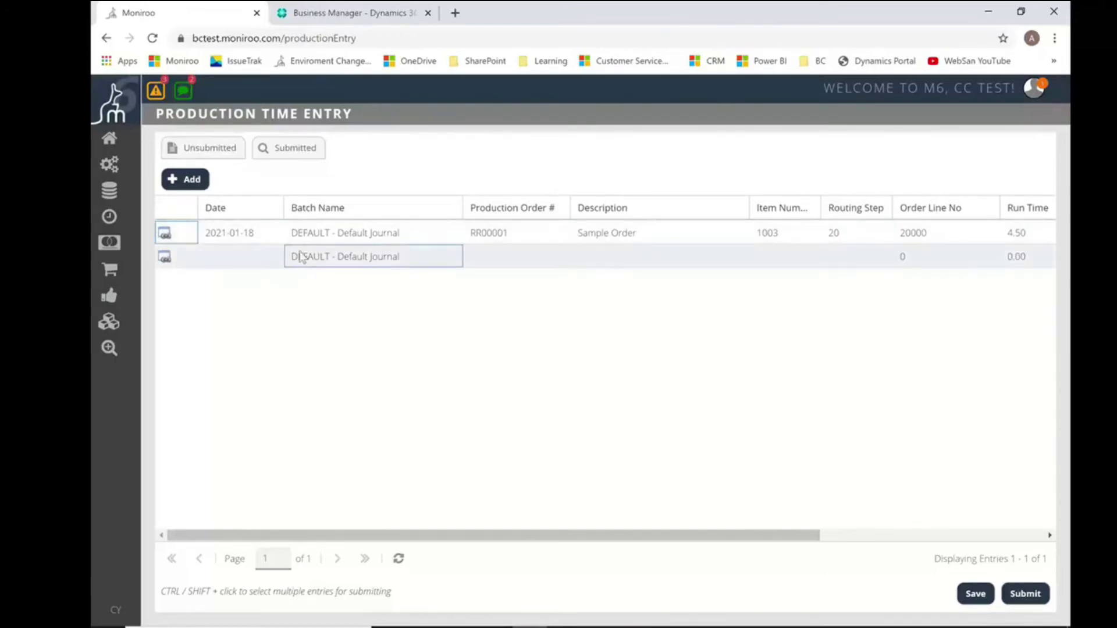
right_click(305, 256)
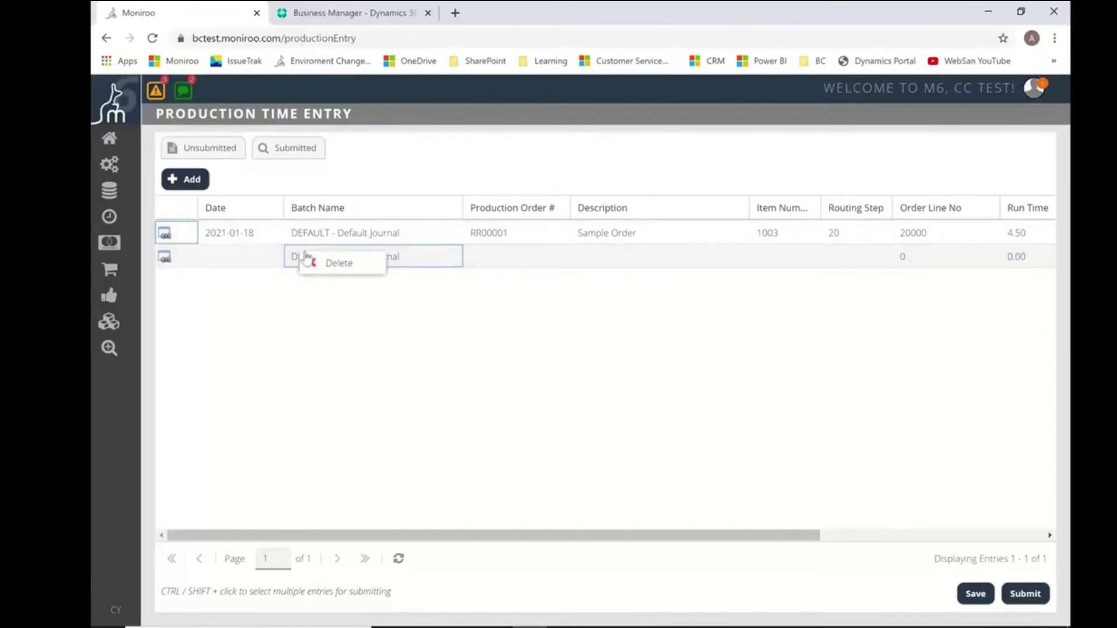
click(335, 264)
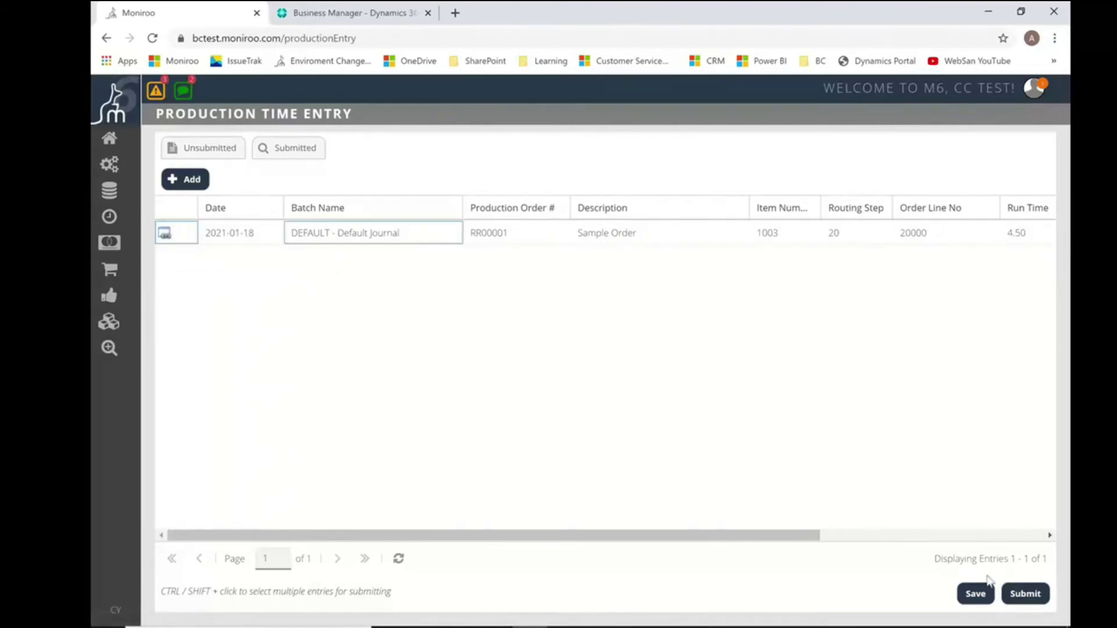
- Submit the RR00001 entry, creating document PTE0000134, and show the Submitted entries
click(1026, 595)
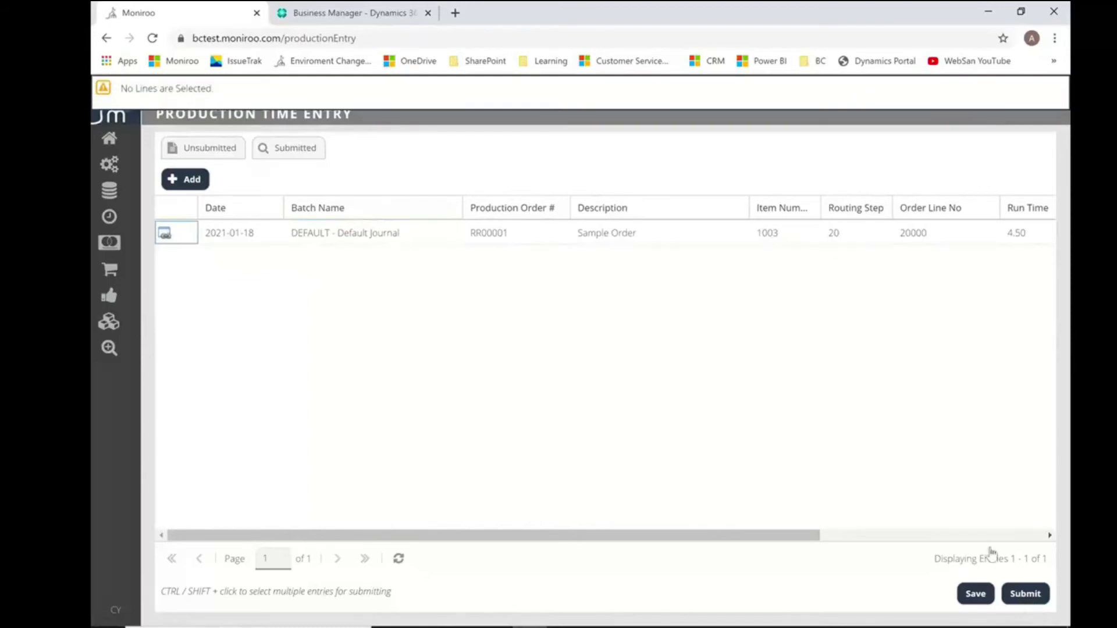
click(398, 243)
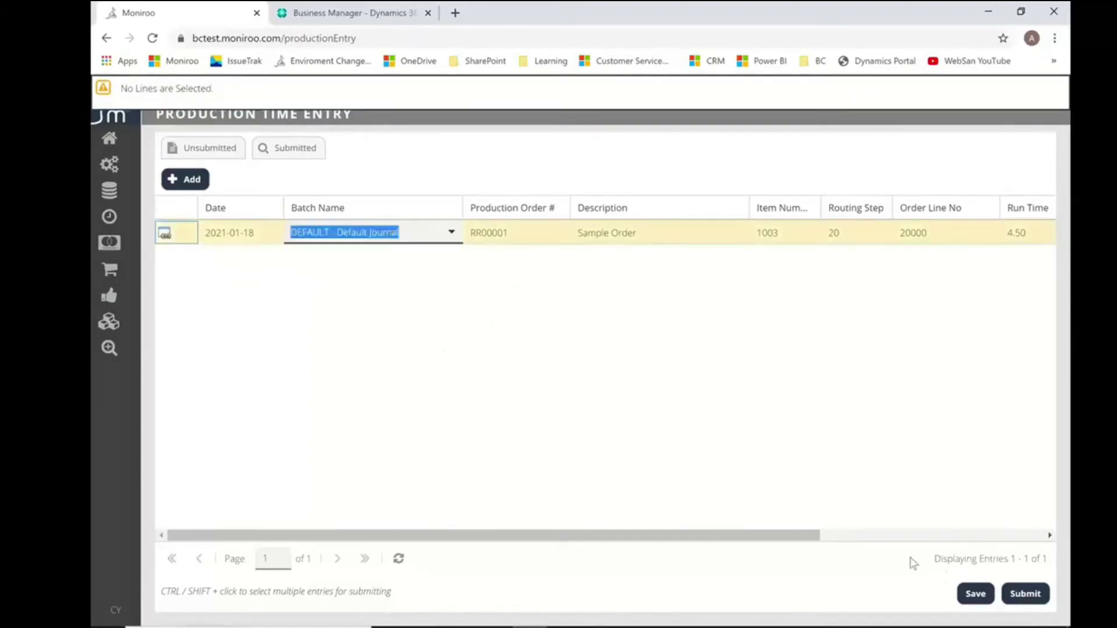
click(1028, 595)
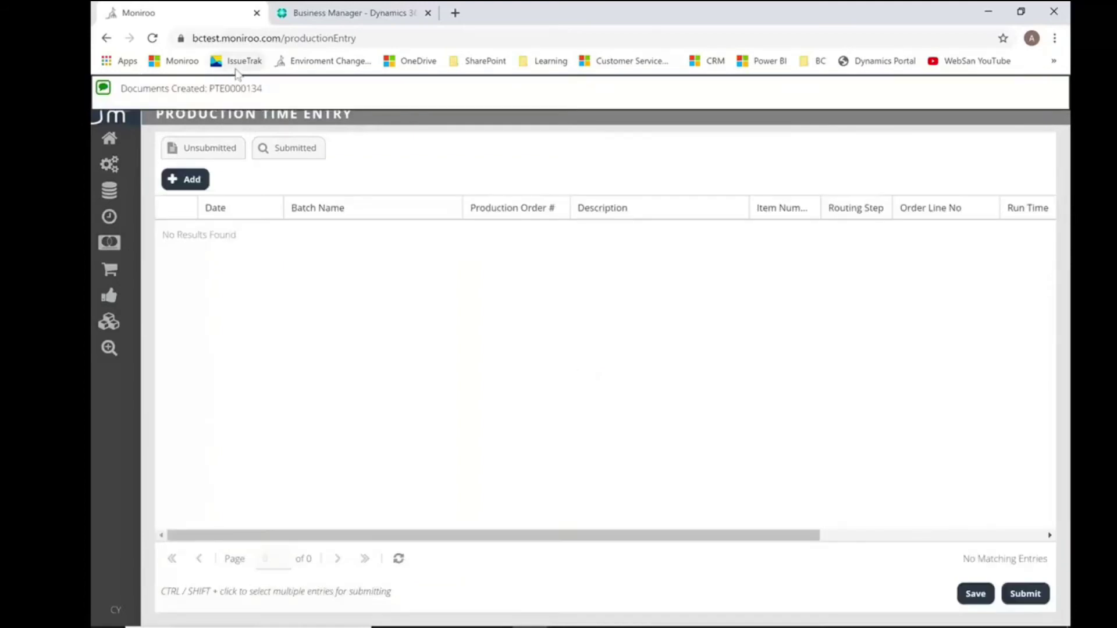
drag(262, 90, 245, 90)
click(294, 151)
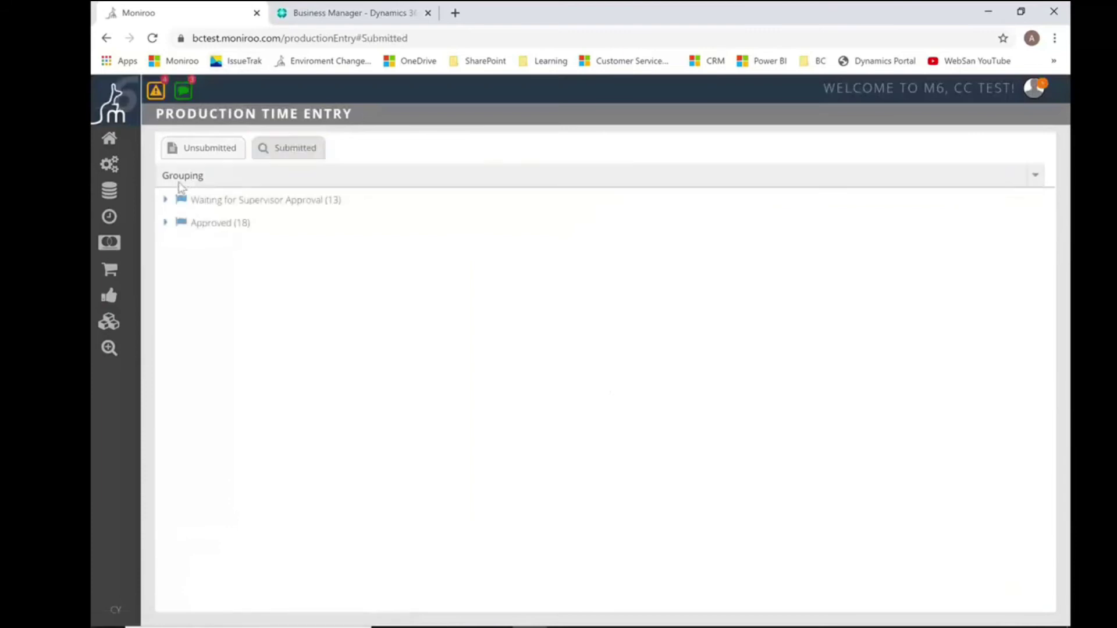
- Expand the Waiting for Supervisor Approval group
click(166, 202)
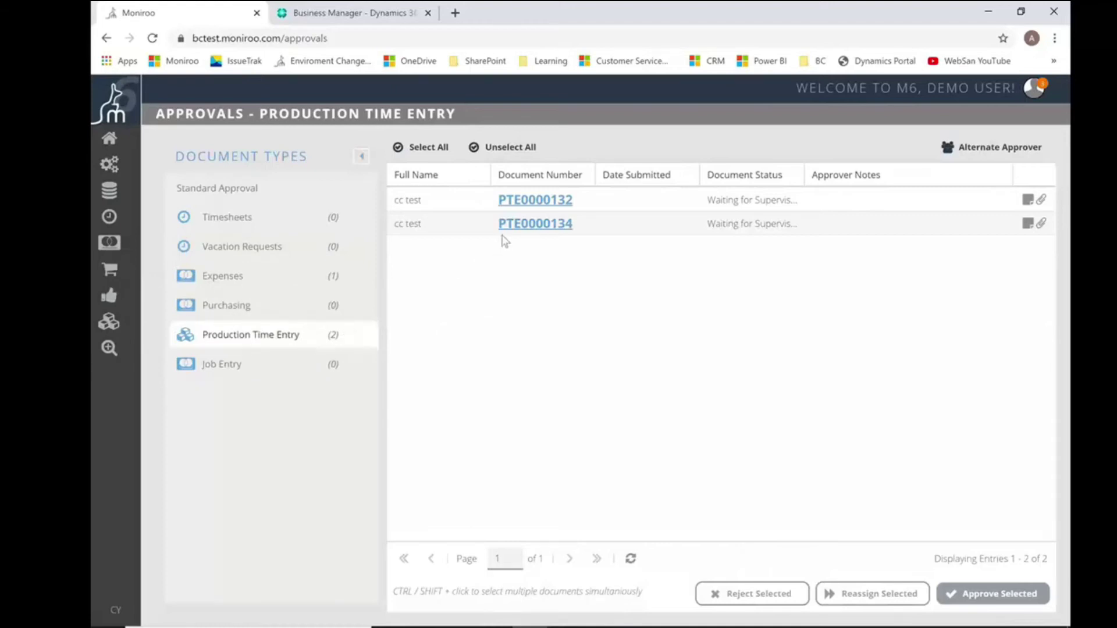
click(535, 224)
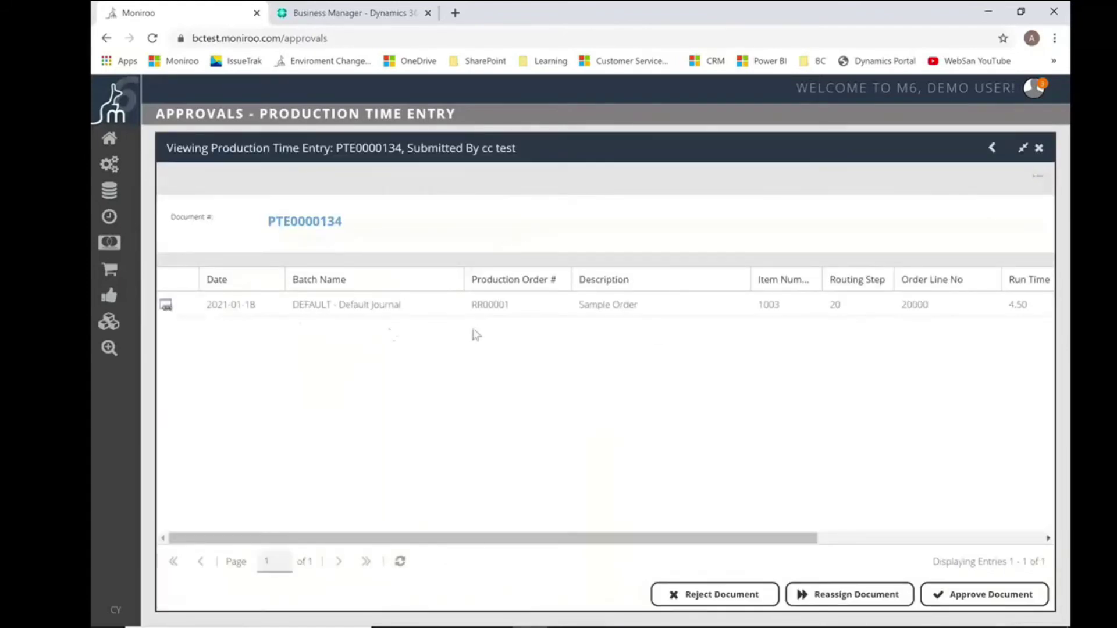
drag(656, 539, 914, 537)
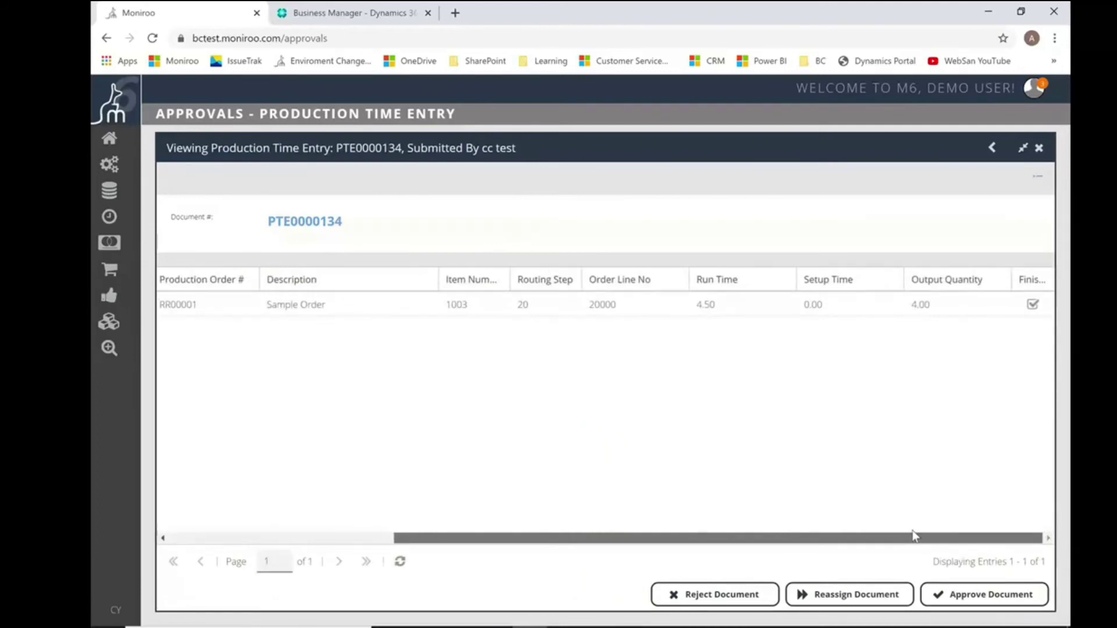
drag(726, 539, 502, 539)
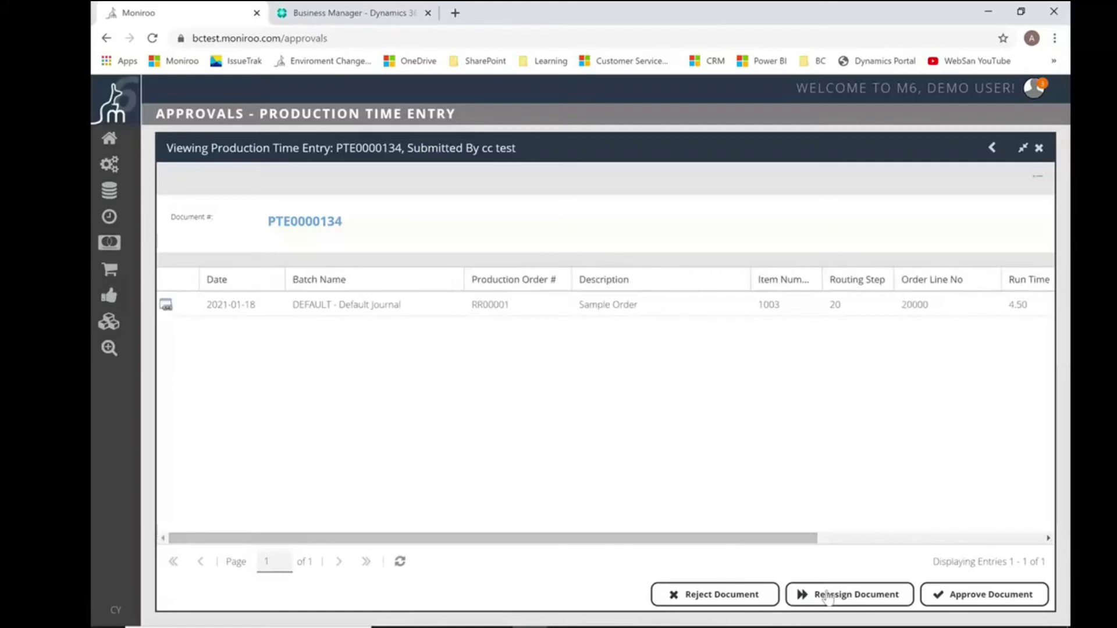
click(1039, 149)
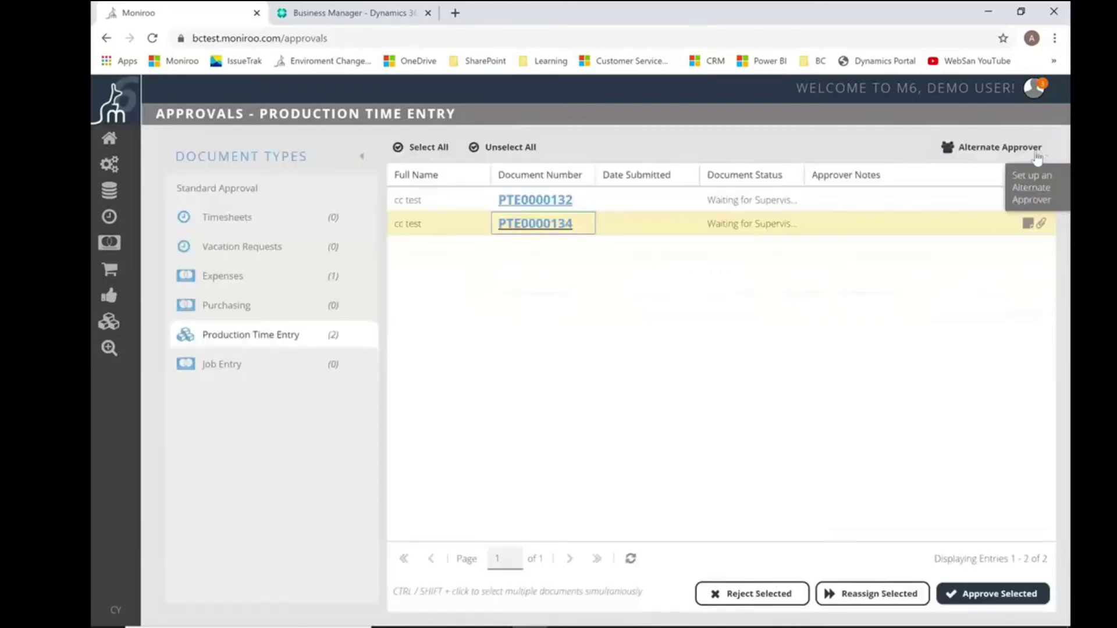
- Approve PTE0000134 and confirm, leaving only PTE0000132 pending
click(657, 227)
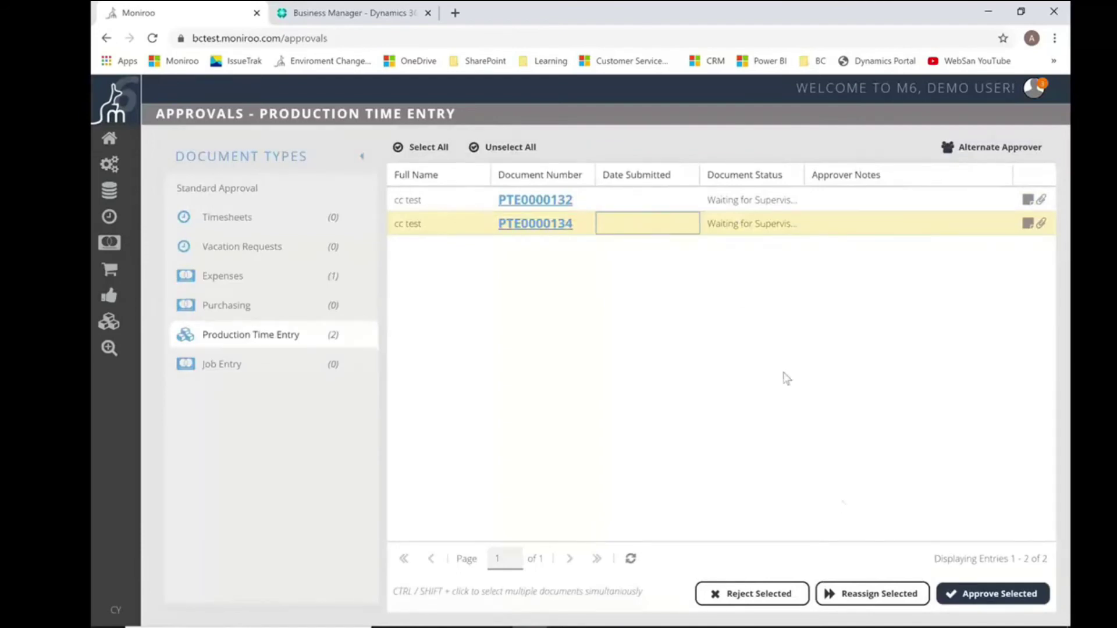
click(974, 595)
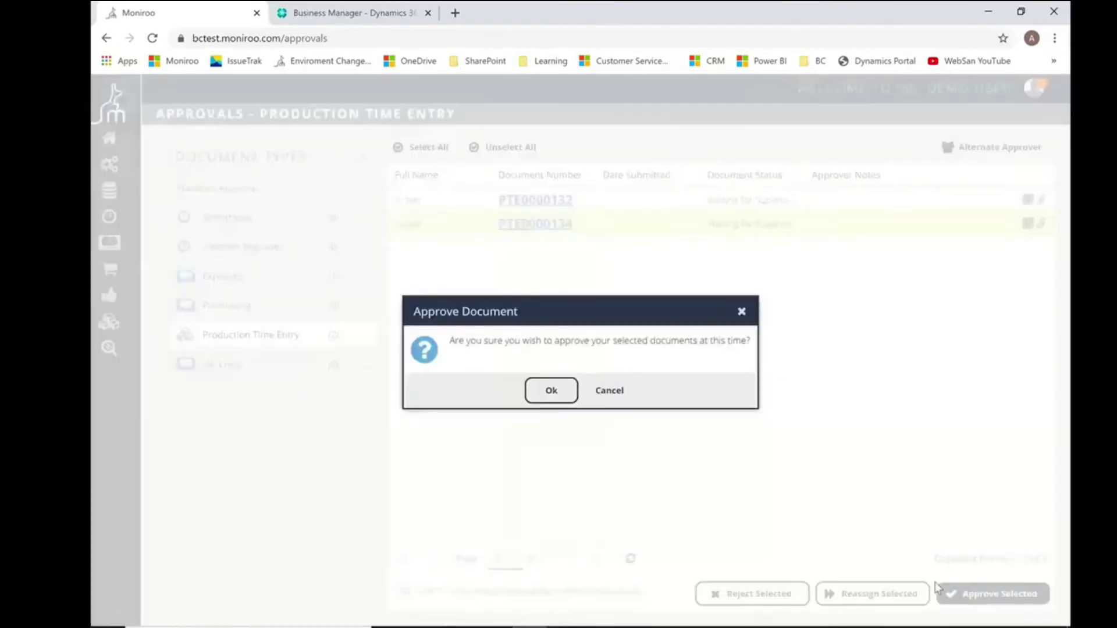
click(564, 395)
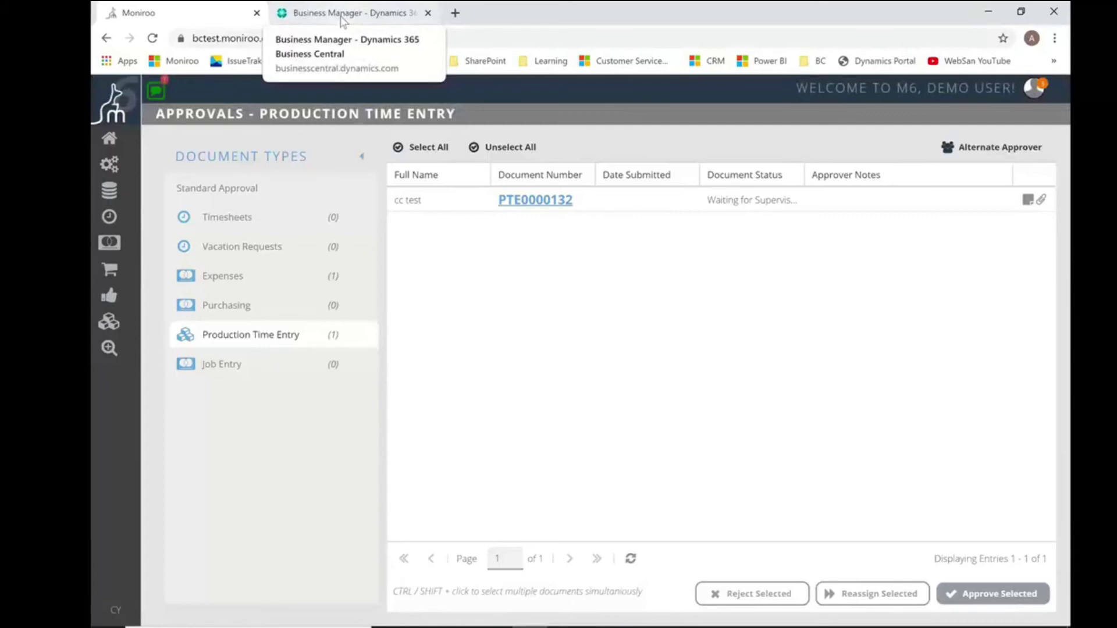
- In Business Central, search for and open the Output Journals page
click(340, 17)
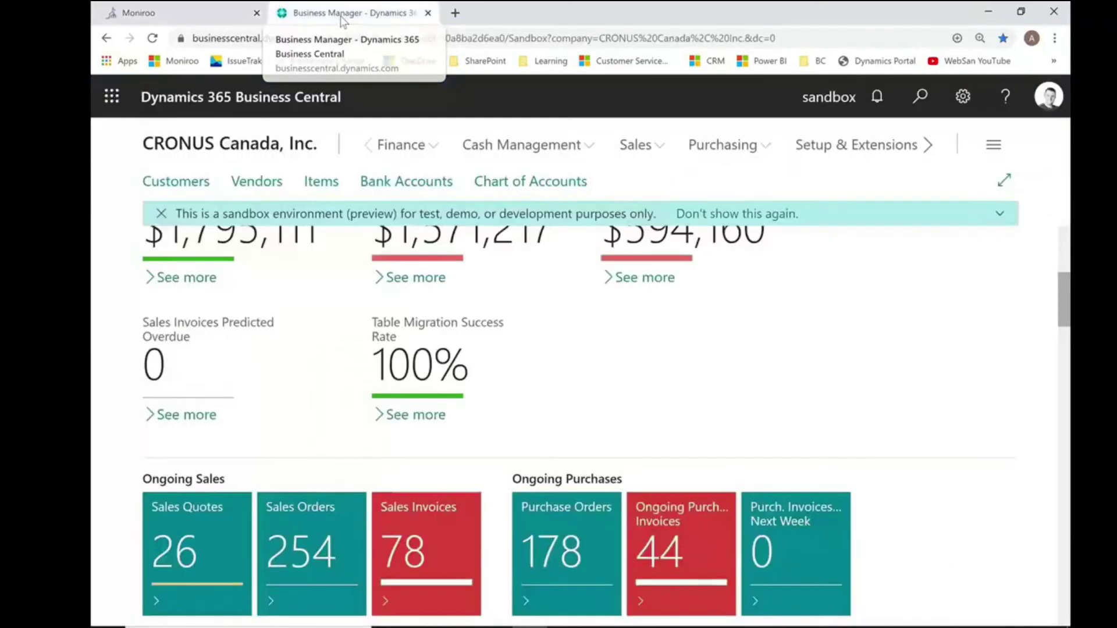
click(920, 98)
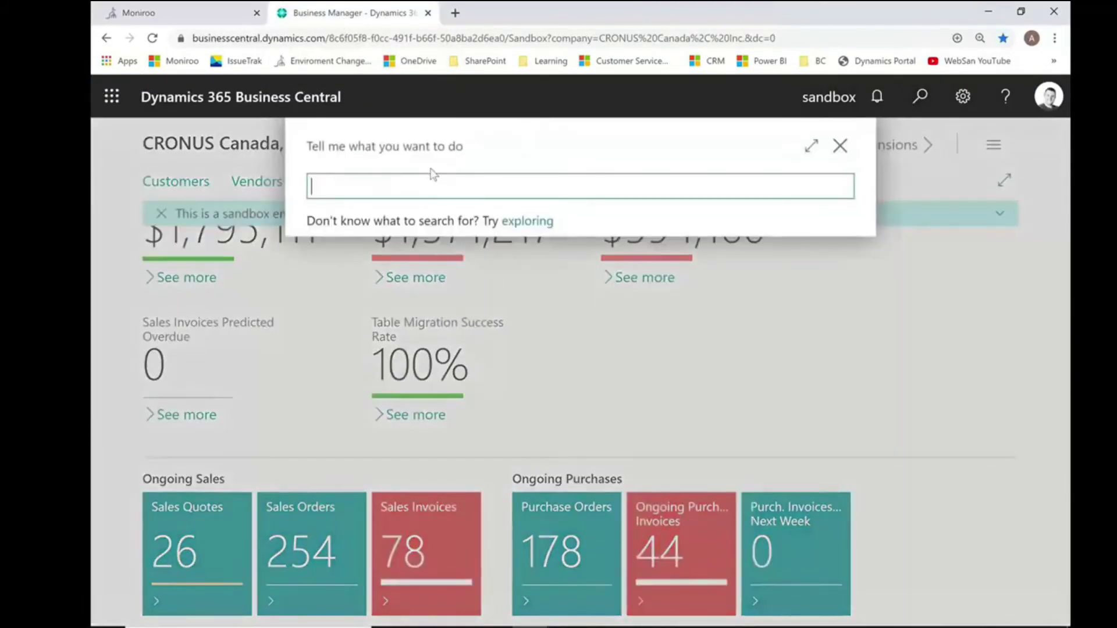
text(output j)
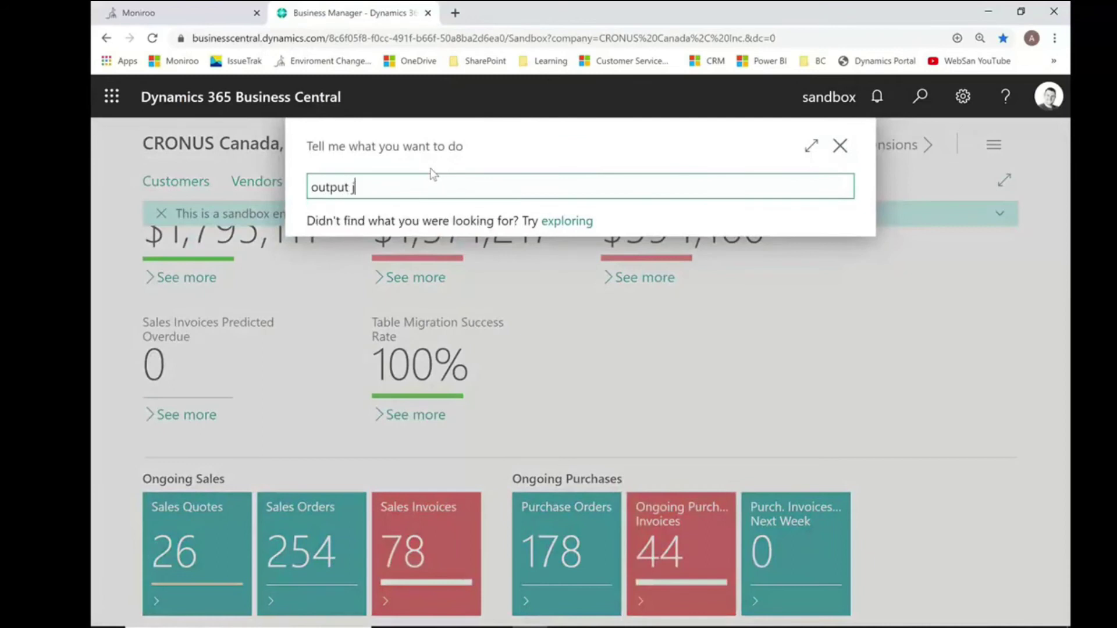
text(ournal)
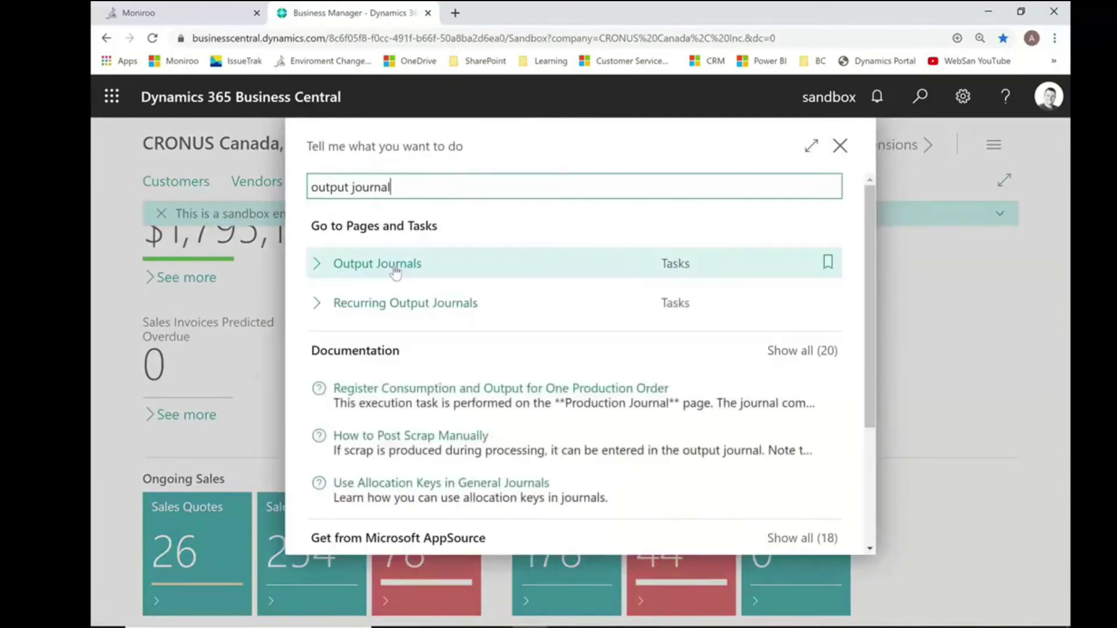
click(395, 271)
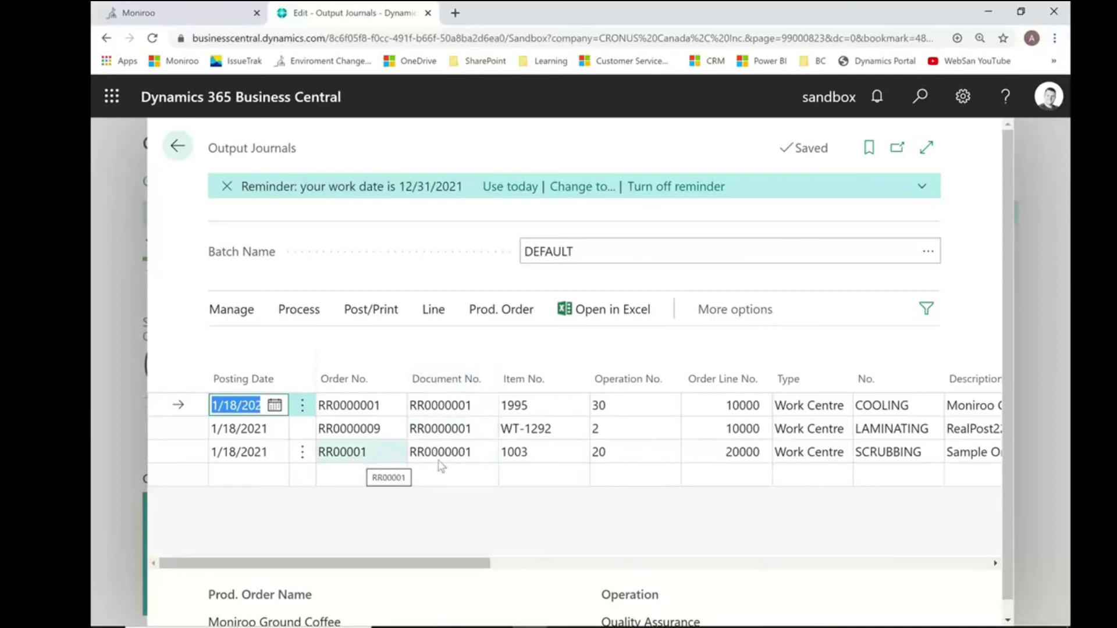
drag(474, 568, 710, 572)
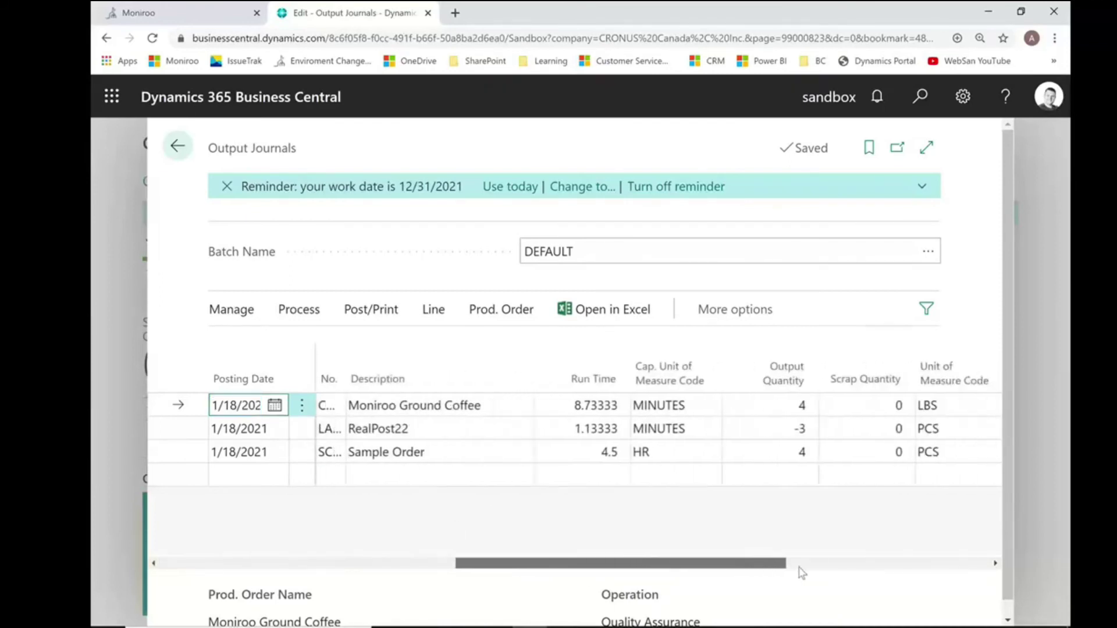
drag(711, 572, 838, 568)
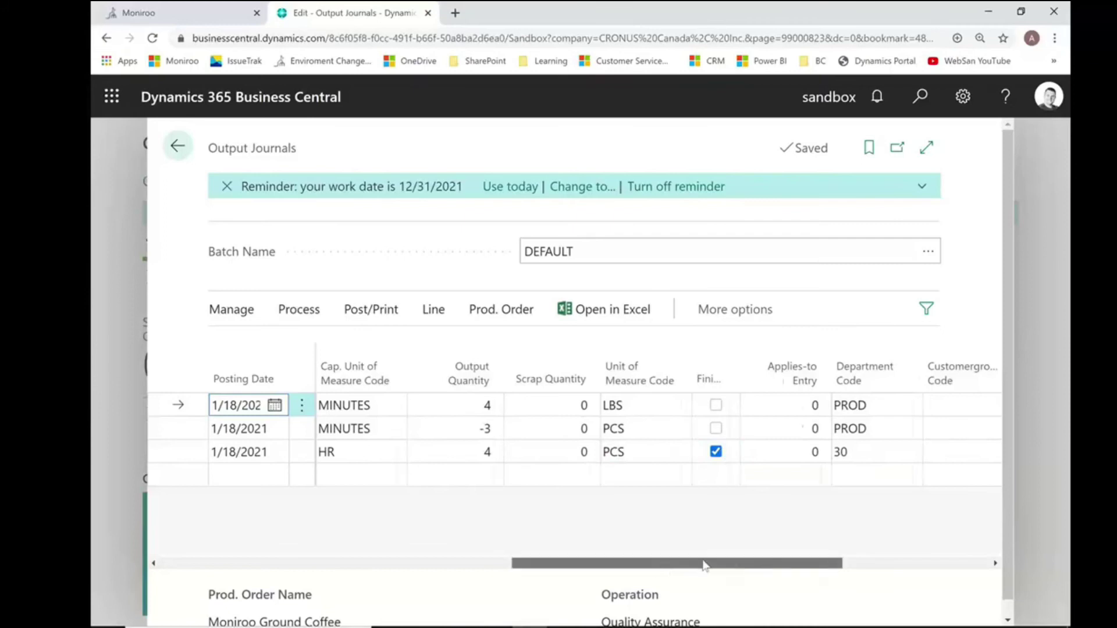
mouse_move(704, 568)
mouse_down()
mouse_move(856, 564)
mouse_move(380, 562)
mouse_up()
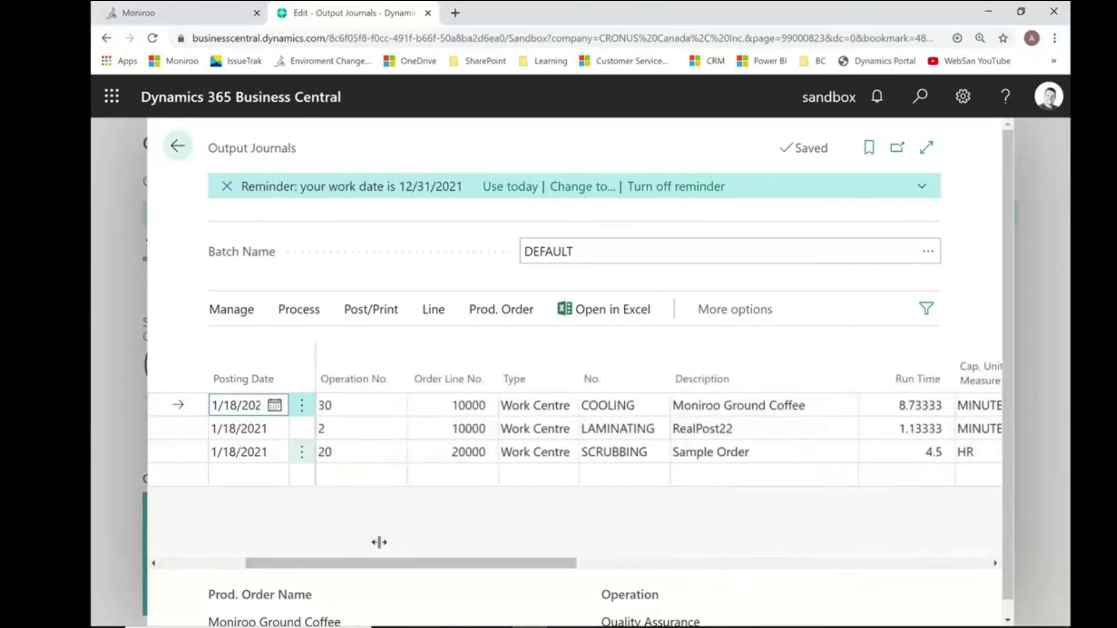
key(Down)
key(Down)
- Post the DEFAULT batch output journal lines via Post/Print and confirm with Yes
key(shift+F10)
click(288, 315)
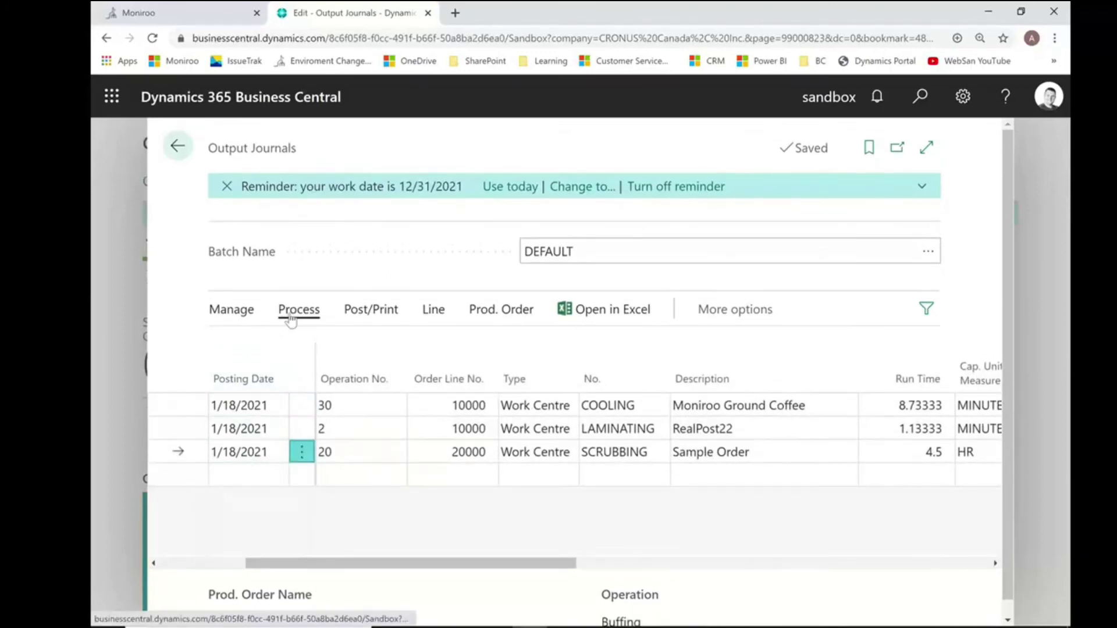
click(358, 318)
click(248, 357)
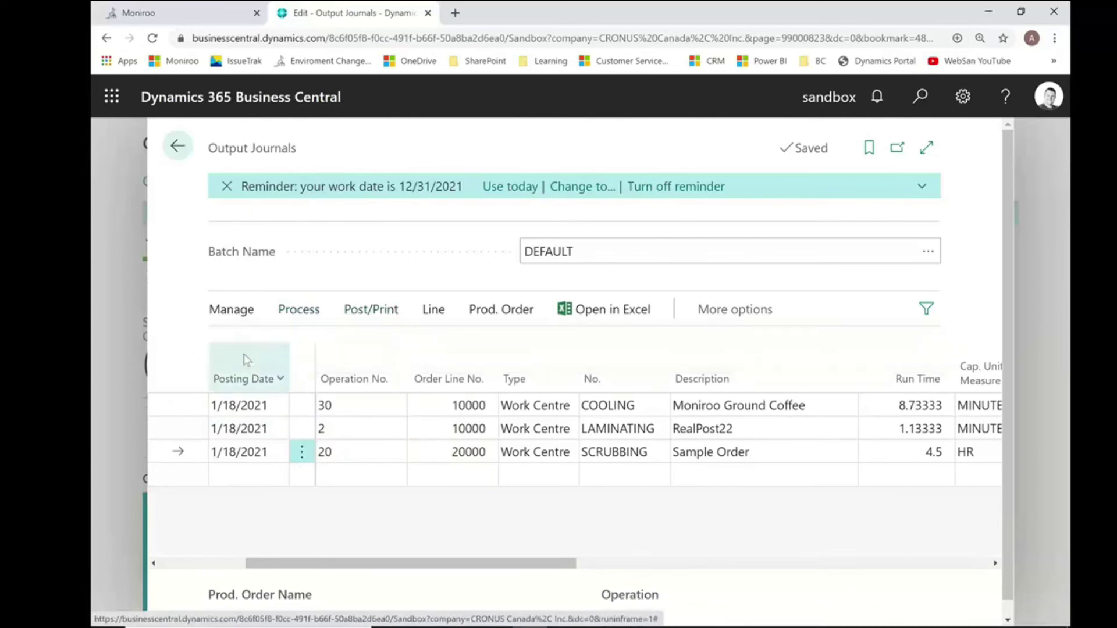
click(663, 415)
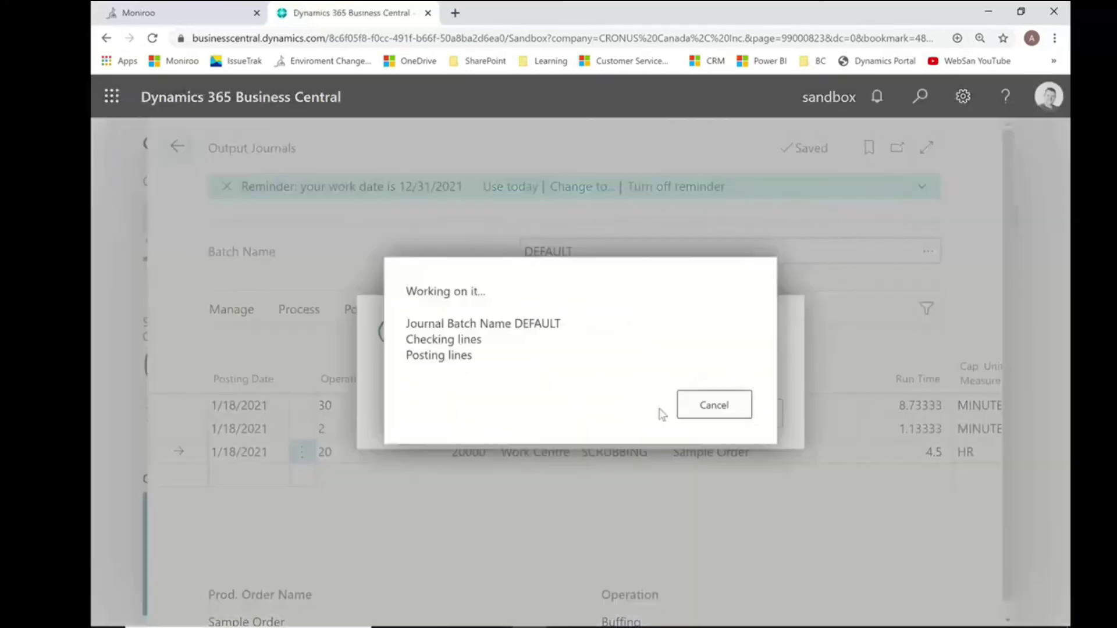